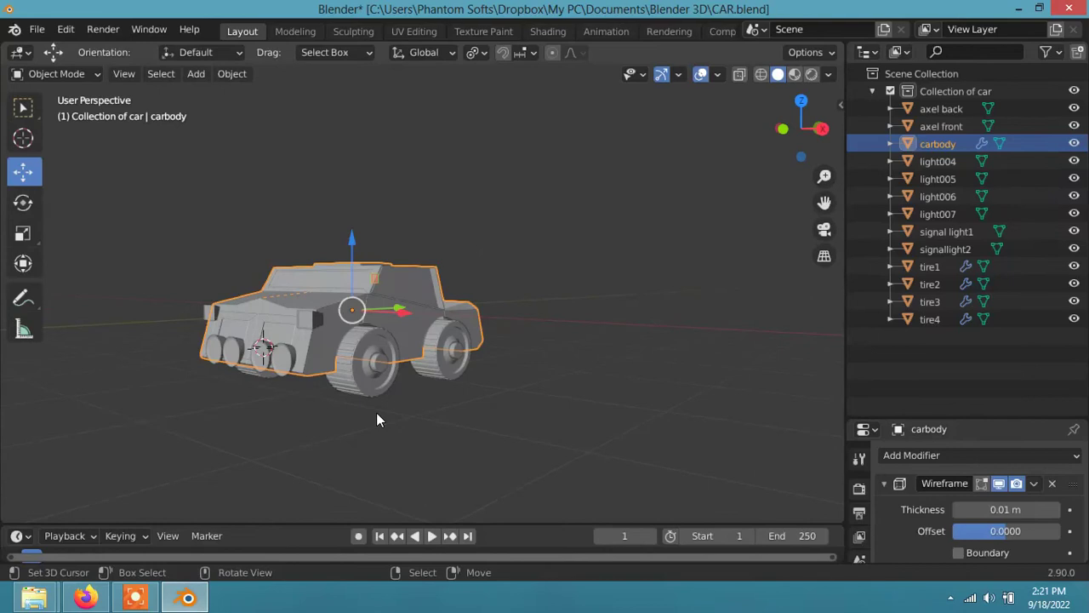
# Select all of the CAR.blend car's objects and orbit to view its far side
pyautogui.press('a')
pyautogui.moveTo(425, 409)
pyautogui.mouseDown(button='middle')
pyautogui.moveTo(593, 416)
pyautogui.moveTo(617, 391)
pyautogui.mouseUp(button='middle')
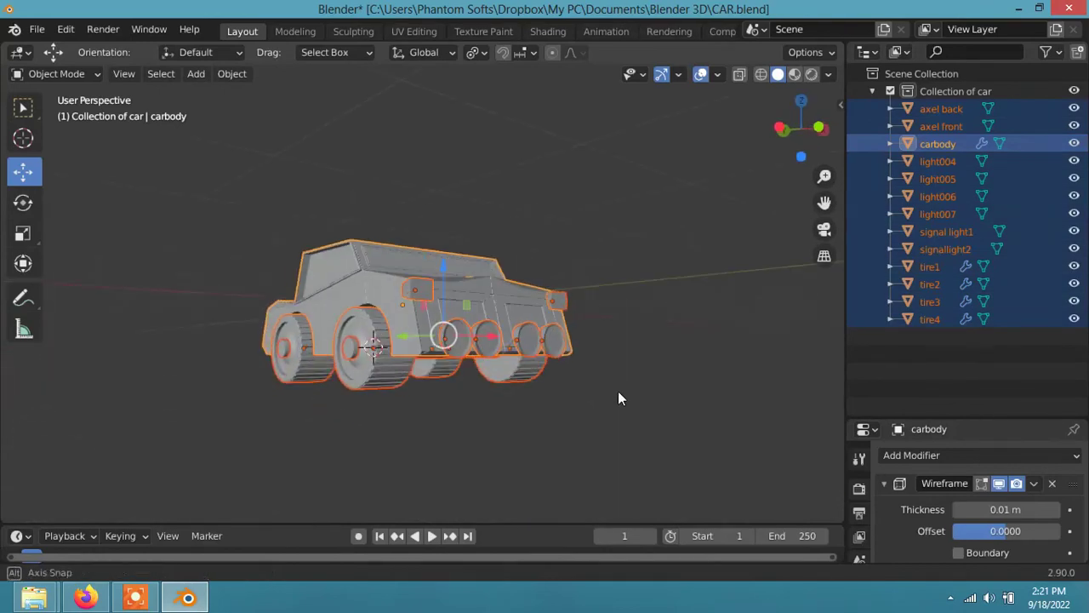
pyautogui.moveTo(34, 598)
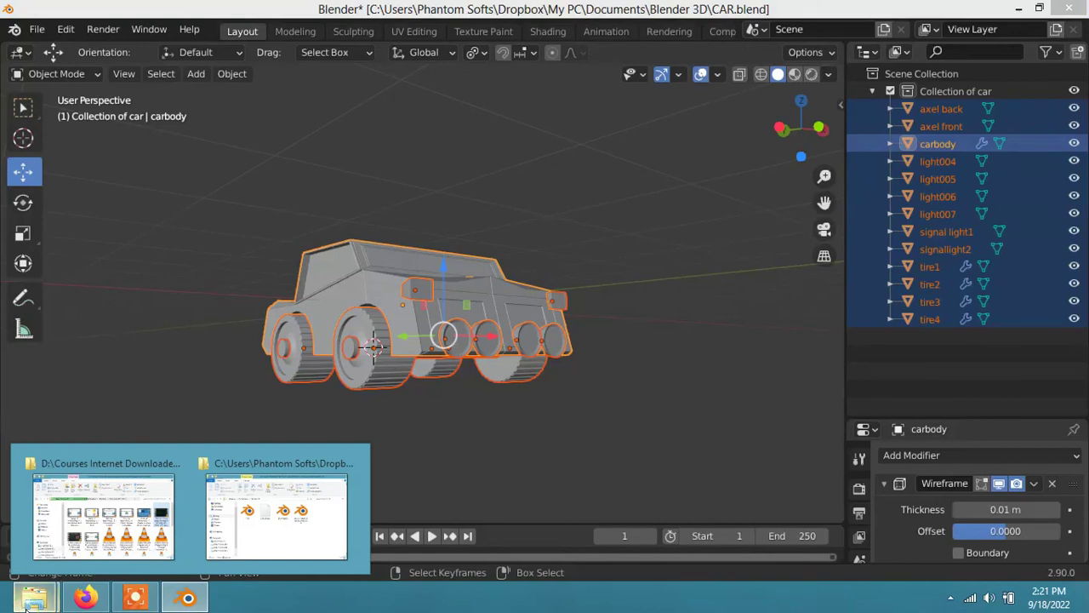
# Open Studio_3point_Light_by_Sviat_Verdi.blend from the Blender 3D folder in File Explorer
pyautogui.click(323, 511)
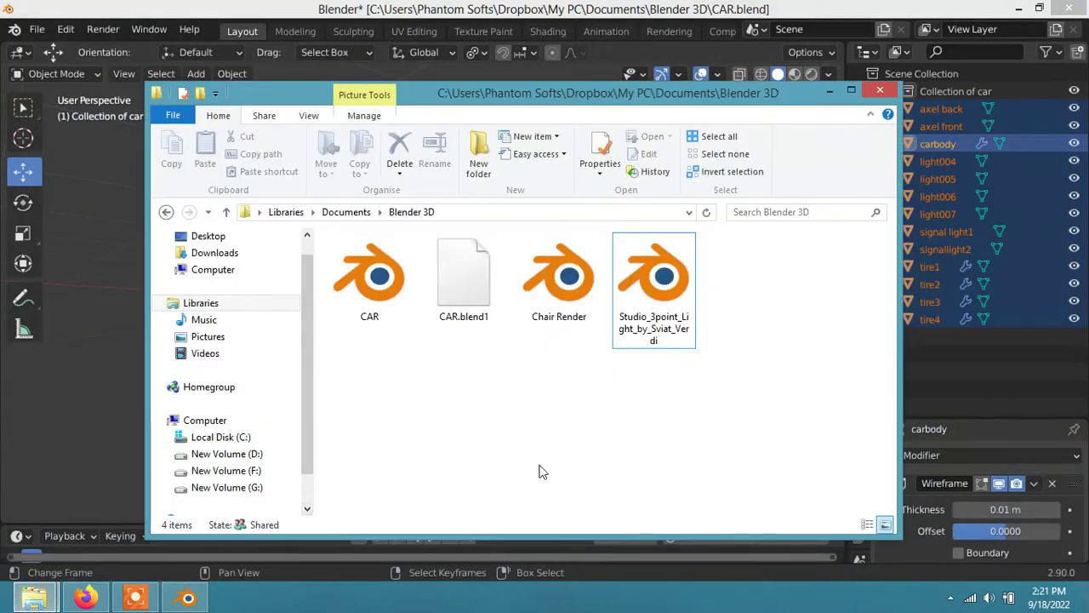
pyautogui.rightClick(643, 293)
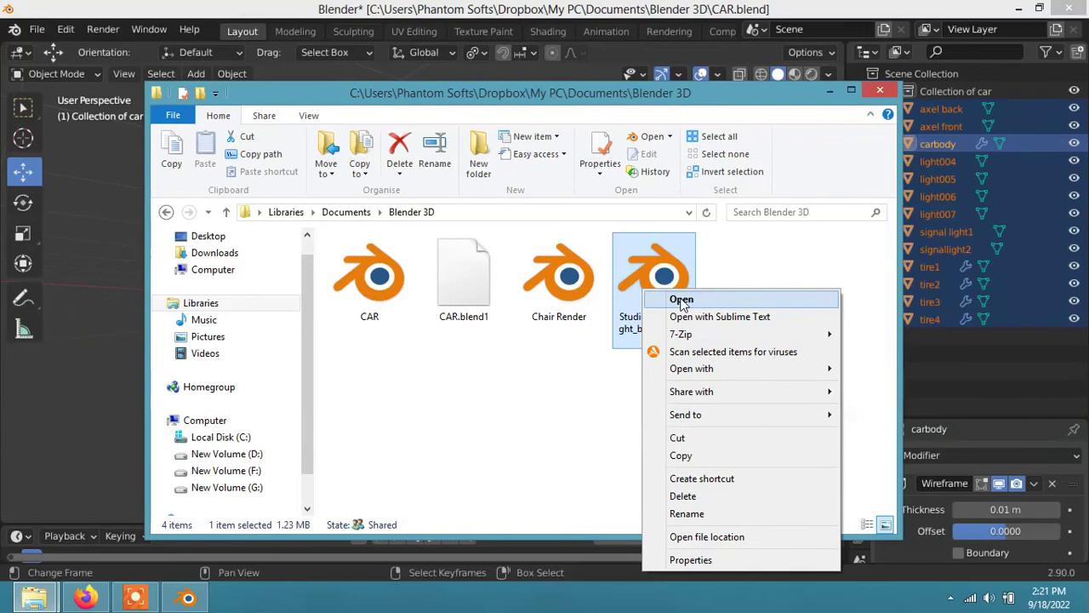
pyautogui.click(682, 301)
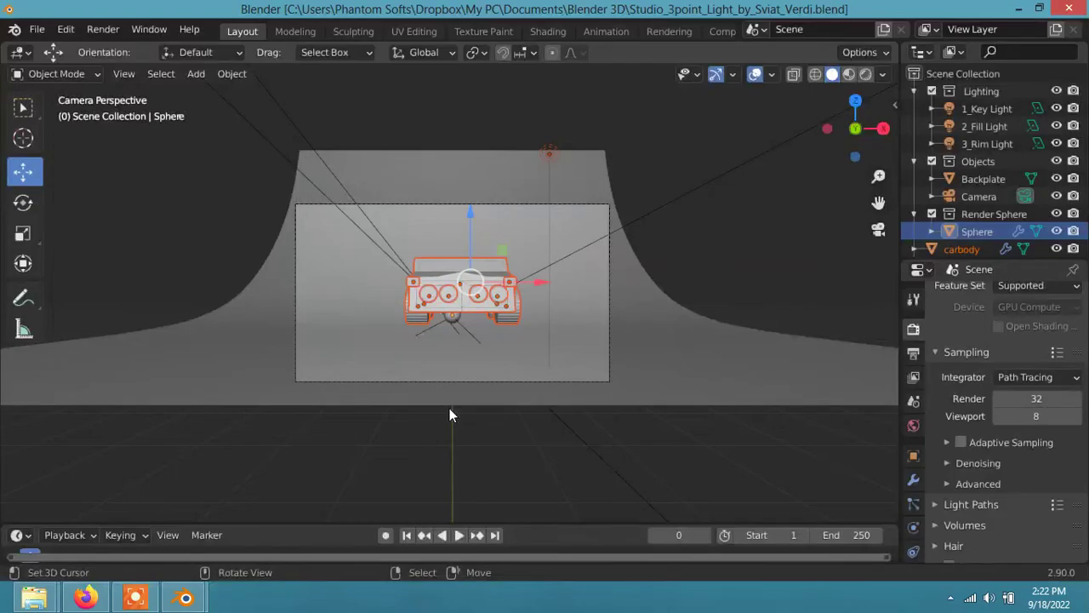
# Delete the 12 existing car objects and zoom out to see the backdrop, lights and camera
pyautogui.moveTo(489, 333)
pyautogui.mouseDown(button='middle')
pyautogui.moveTo(436, 354)
pyautogui.moveTo(457, 334)
pyautogui.moveTo(317, 294)
pyautogui.mouseUp(button='middle')
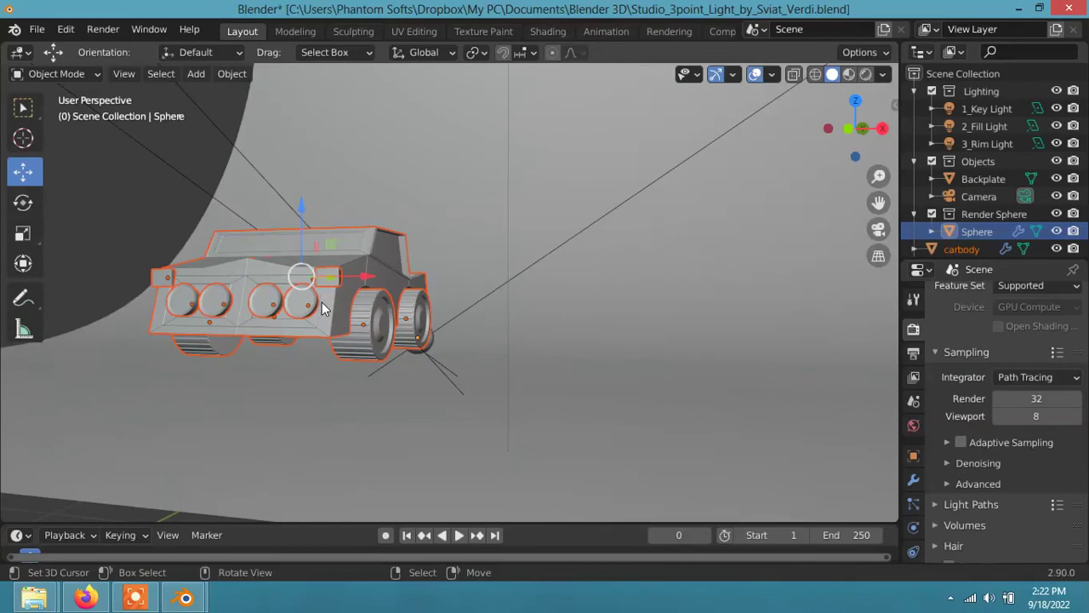
pyautogui.press('Delete')
pyautogui.scroll(-2, 379, 388)
pyautogui.moveTo(379, 387)
pyautogui.mouseDown(button='middle')
pyautogui.moveTo(413, 395)
pyautogui.moveTo(362, 399)
pyautogui.mouseUp(button='middle')
pyautogui.scroll(-2, 413, 395)
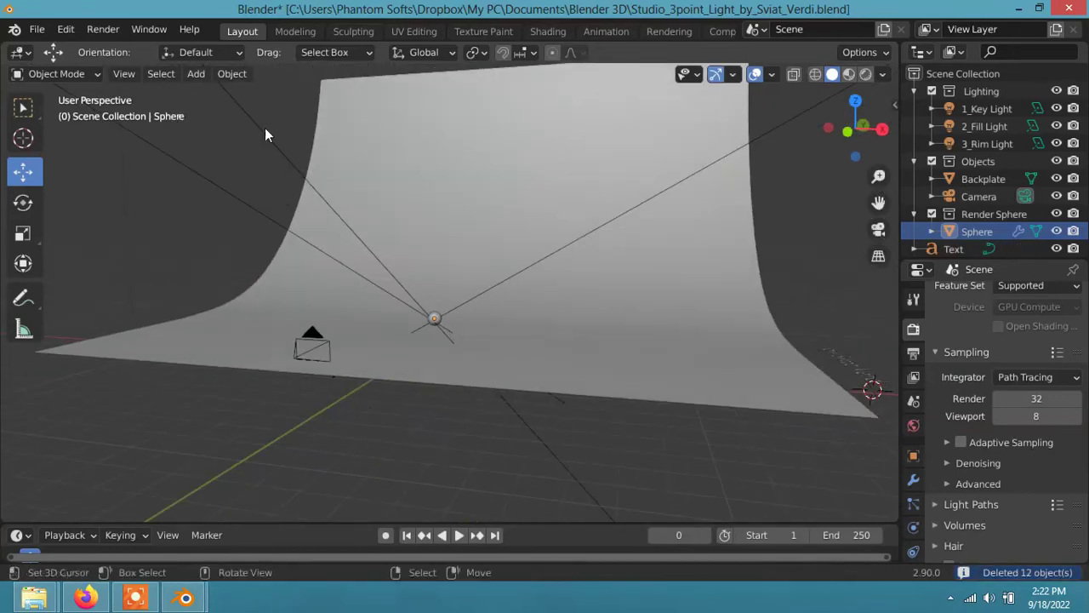
# Append 'Collection of car' from CAR.blend into the studio scene and look through the camera
pyautogui.click(37, 29)
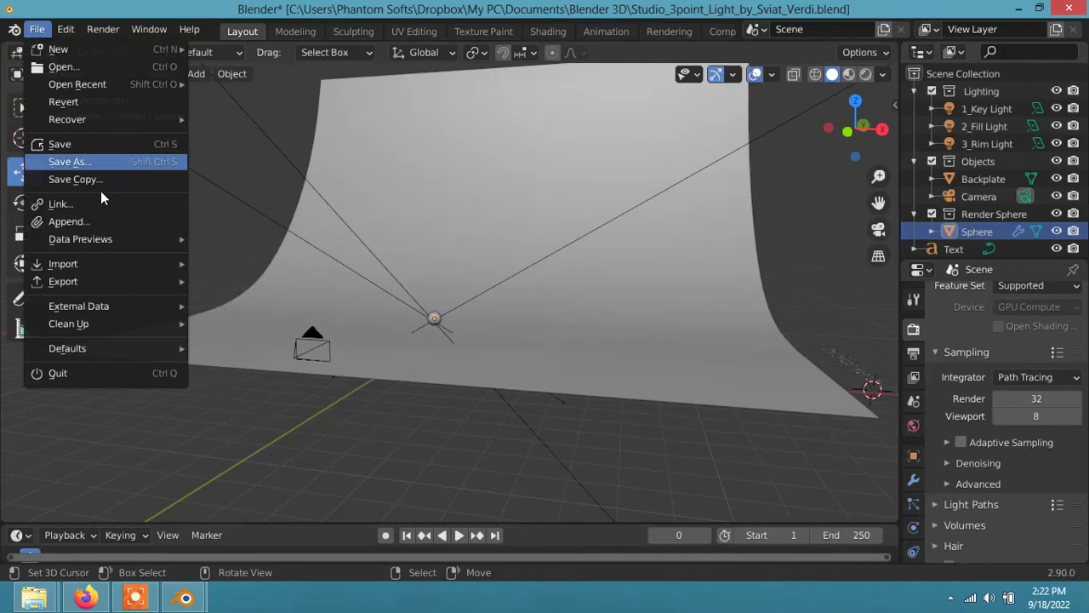
pyautogui.click(108, 221)
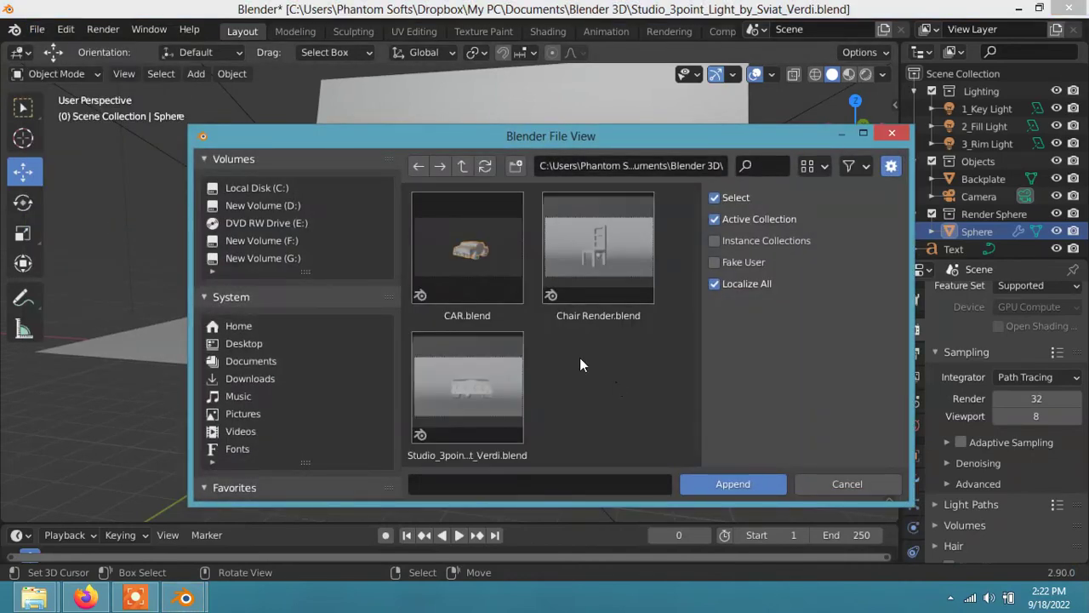
pyautogui.doubleClick(465, 260)
pyautogui.doubleClick(602, 272)
pyautogui.click(514, 291)
pyautogui.click(733, 481)
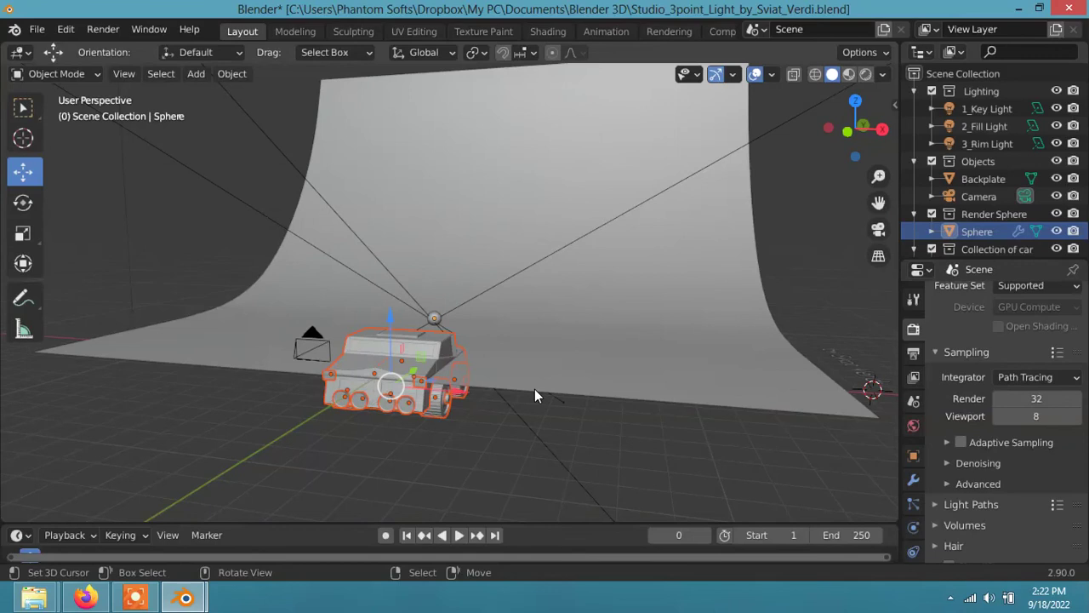
pyautogui.press('KP_0')
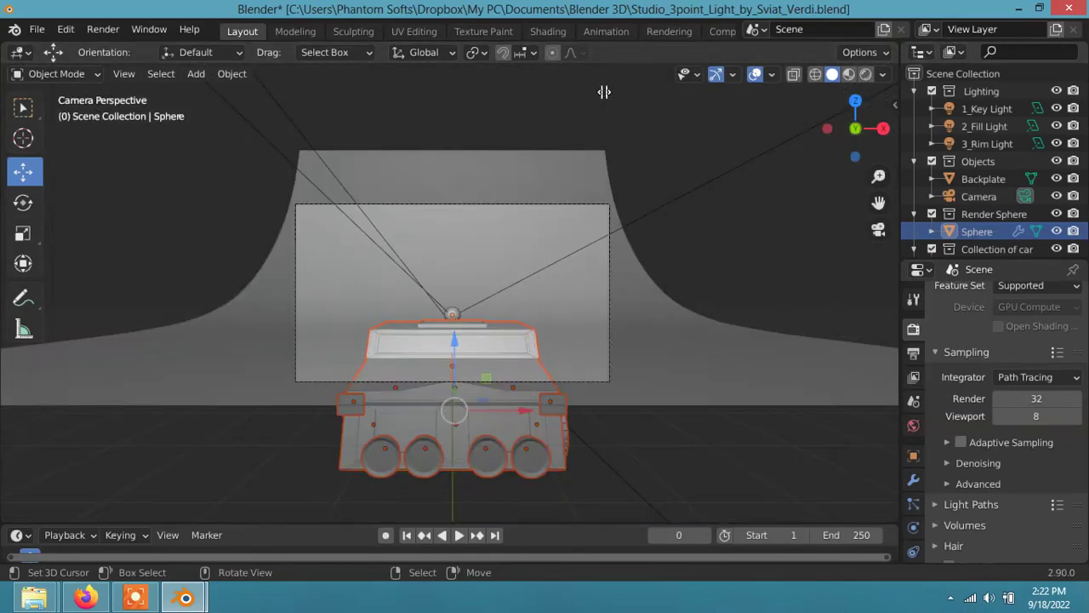
# Split the viewport into camera and angled perspective panes side by side
pyautogui.moveTo(898, 47); pyautogui.dragTo(421, 108)
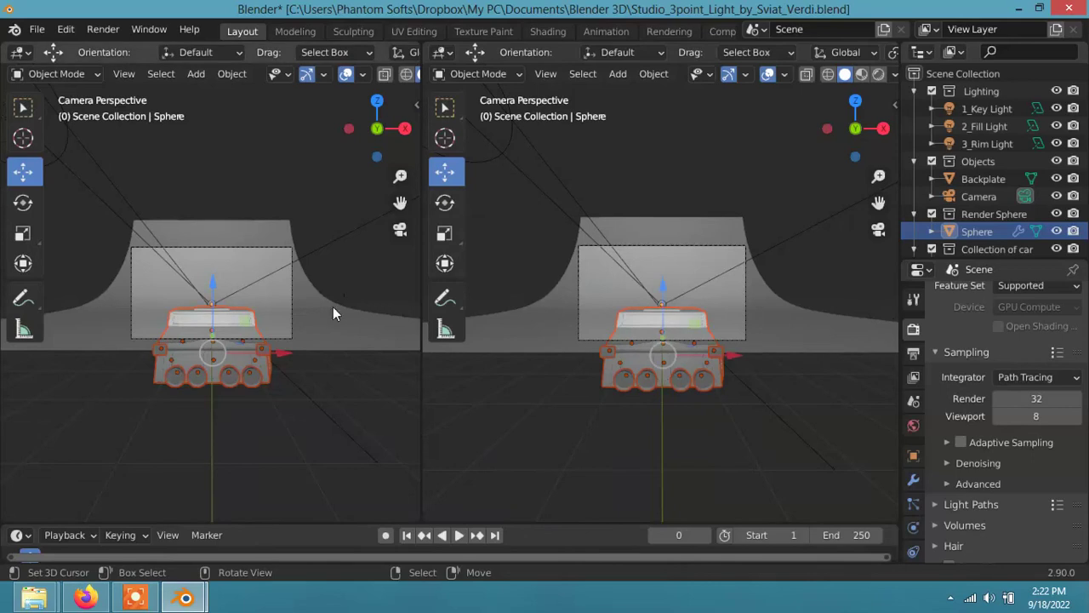
pyautogui.scroll(1, 321, 337)
pyautogui.scroll(2, 321, 337)
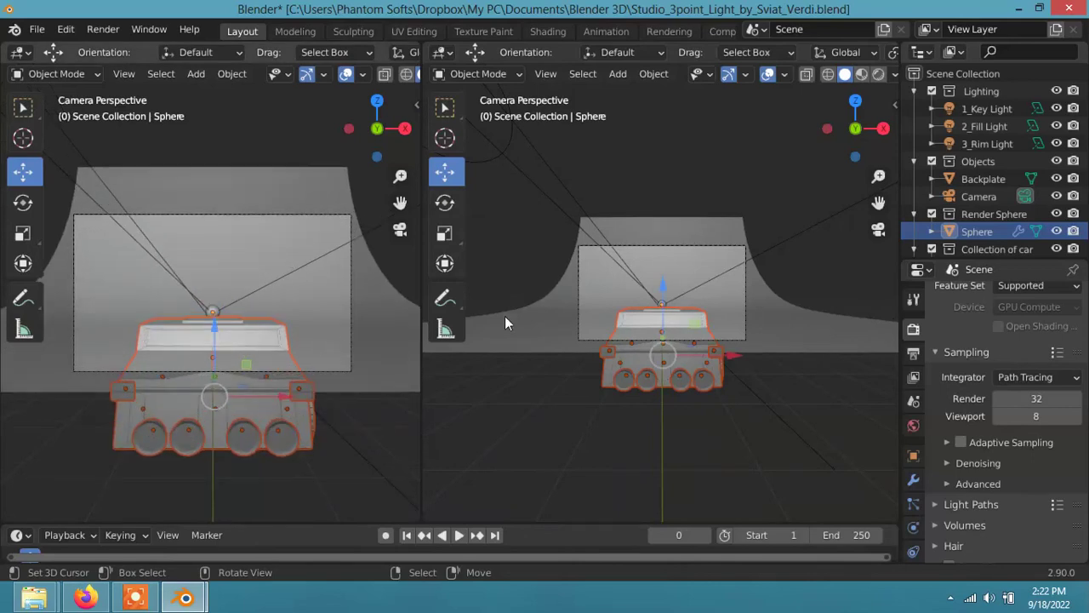
pyautogui.moveTo(826, 287); pyautogui.dragTo(734, 335, button='middle')
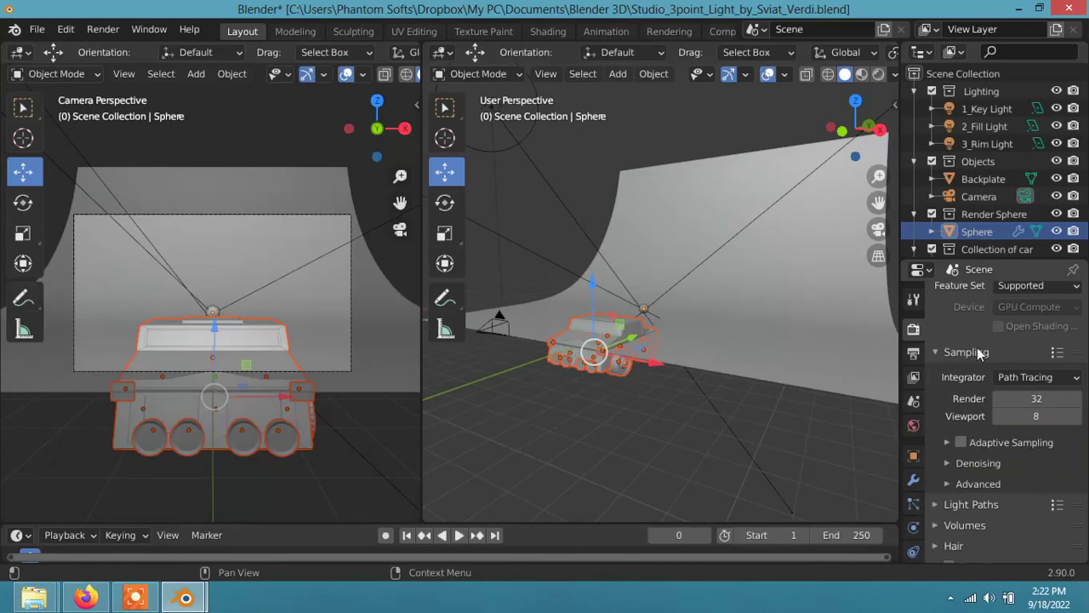
pyautogui.scroll(1, 977, 311)
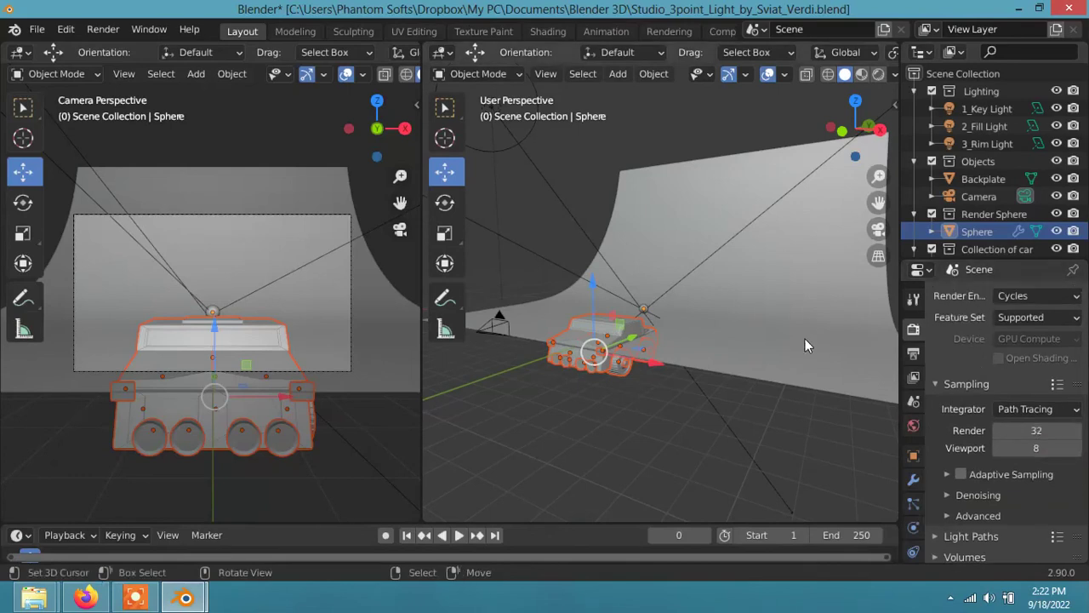
# Slide the car back toward the backdrop, rotate it about Z, and reposition it
pyautogui.moveTo(629, 339); pyautogui.dragTo(674, 323)
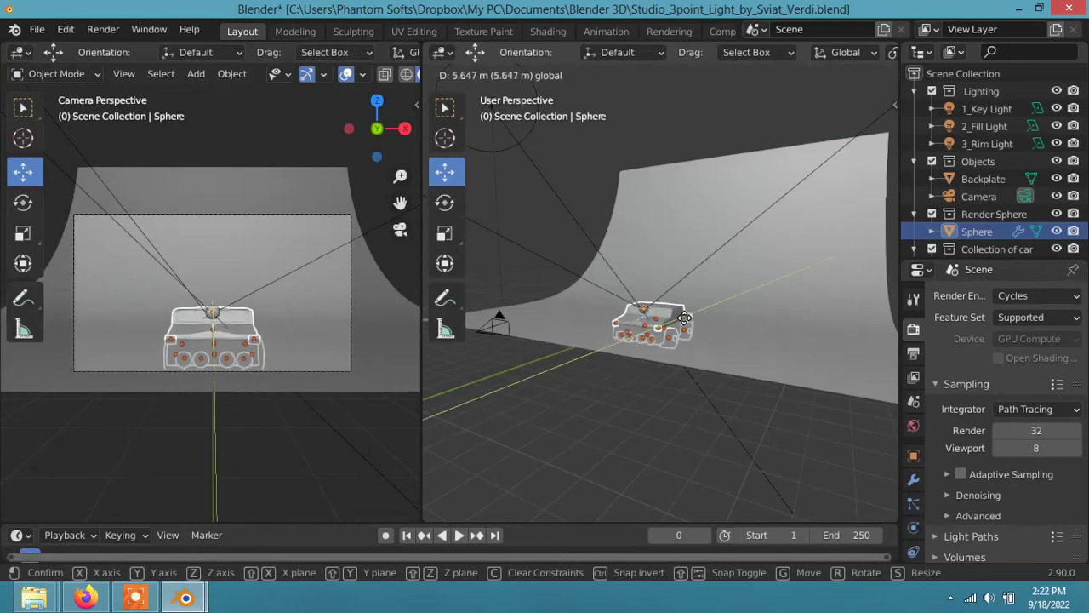
pyautogui.moveTo(673, 324); pyautogui.dragTo(730, 391)
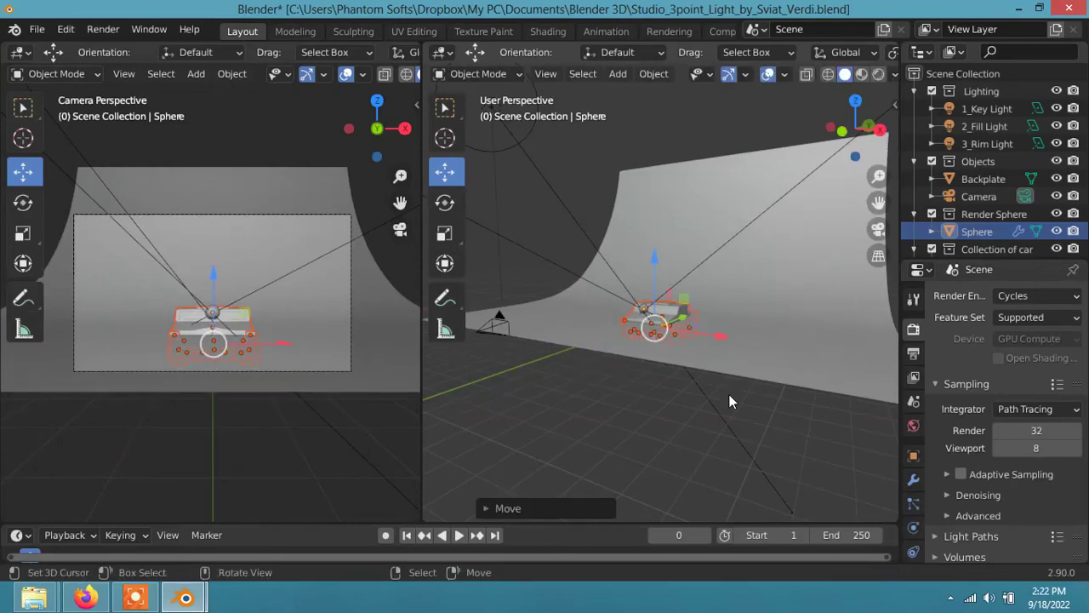
pyautogui.press('r')
pyautogui.press('z')
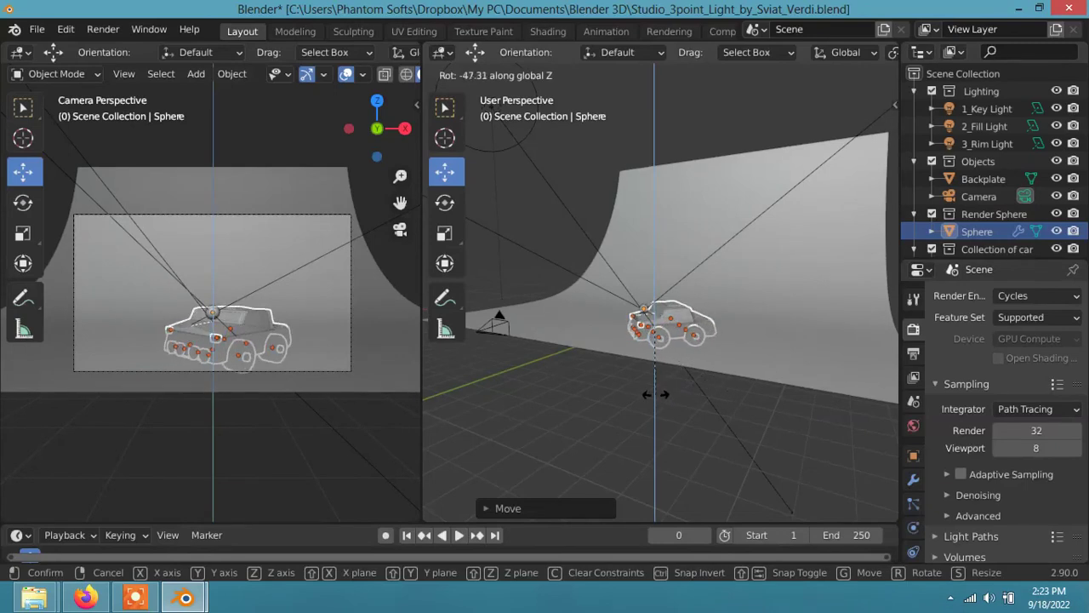
pyautogui.click(655, 395)
pyautogui.press('g')
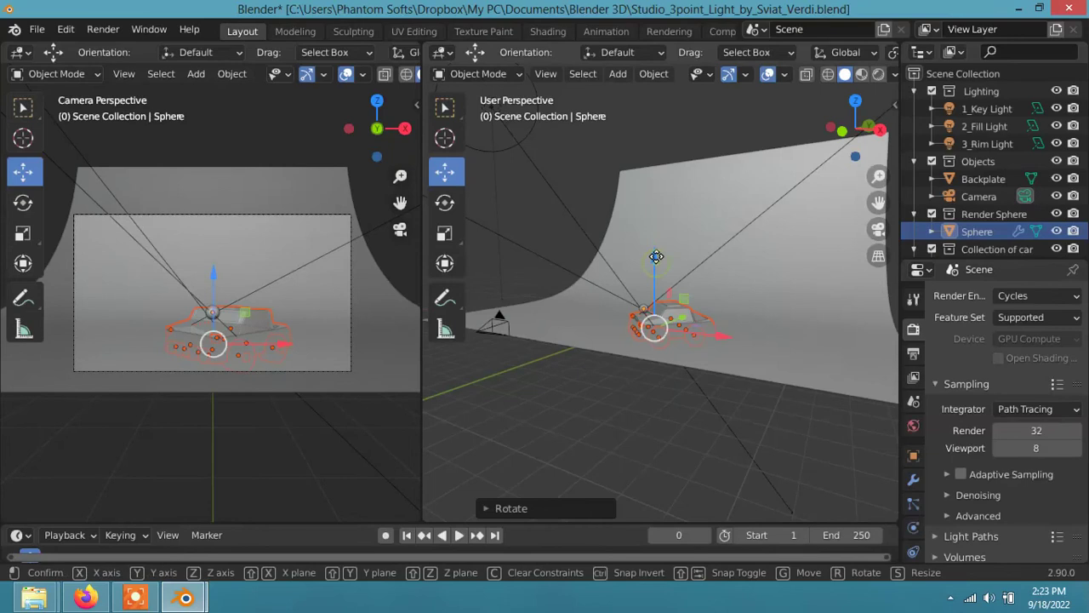
pyautogui.click(659, 250)
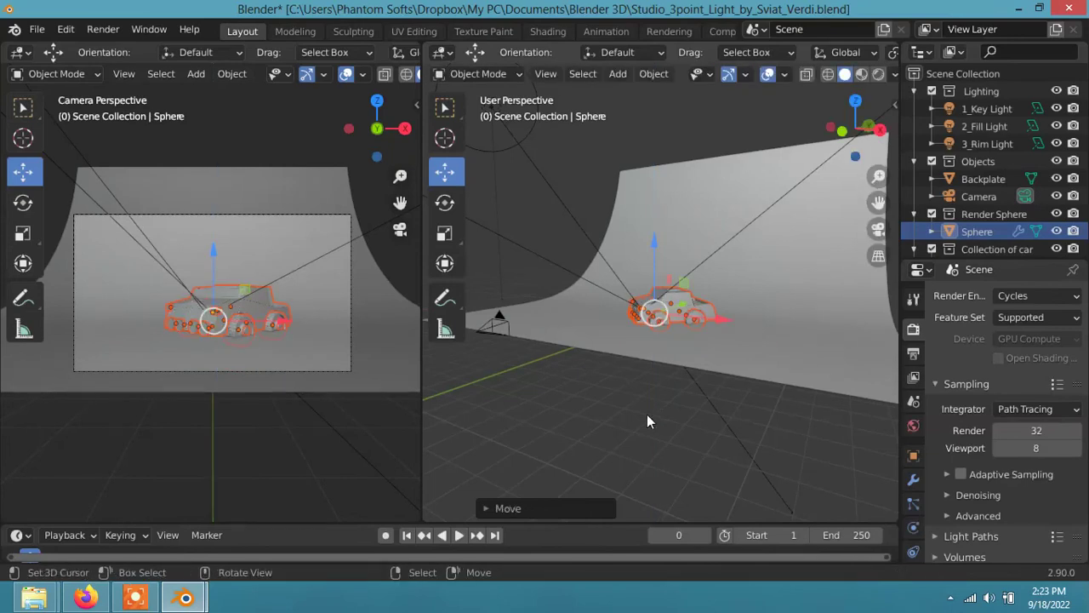
pyautogui.click(726, 365)
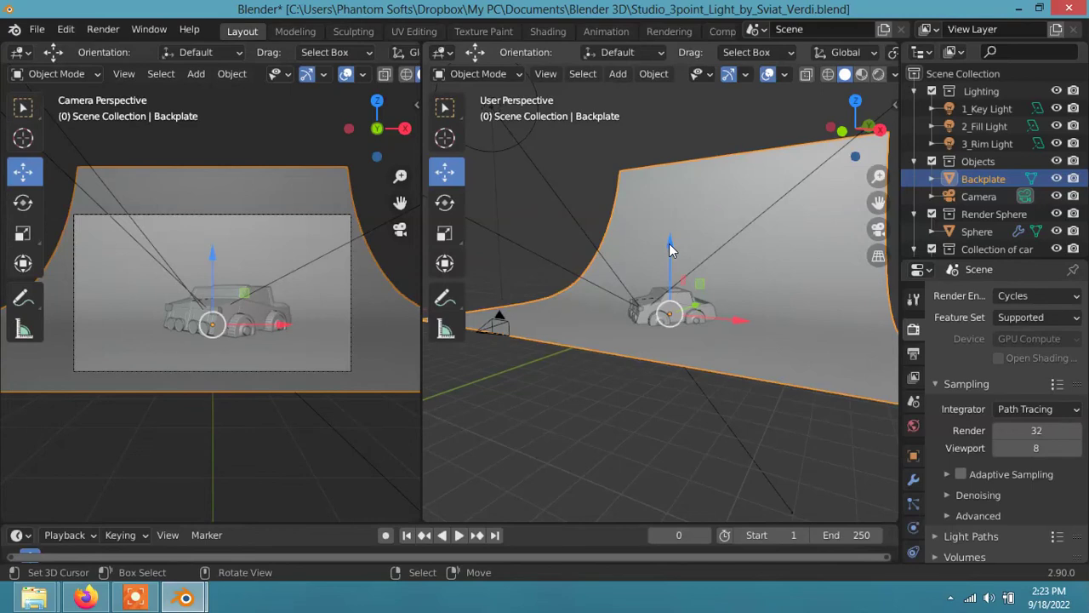
# Lower the backplate slightly and switch the camera pane to Rendered shading
pyautogui.moveTo(670, 240); pyautogui.dragTo(682, 246)
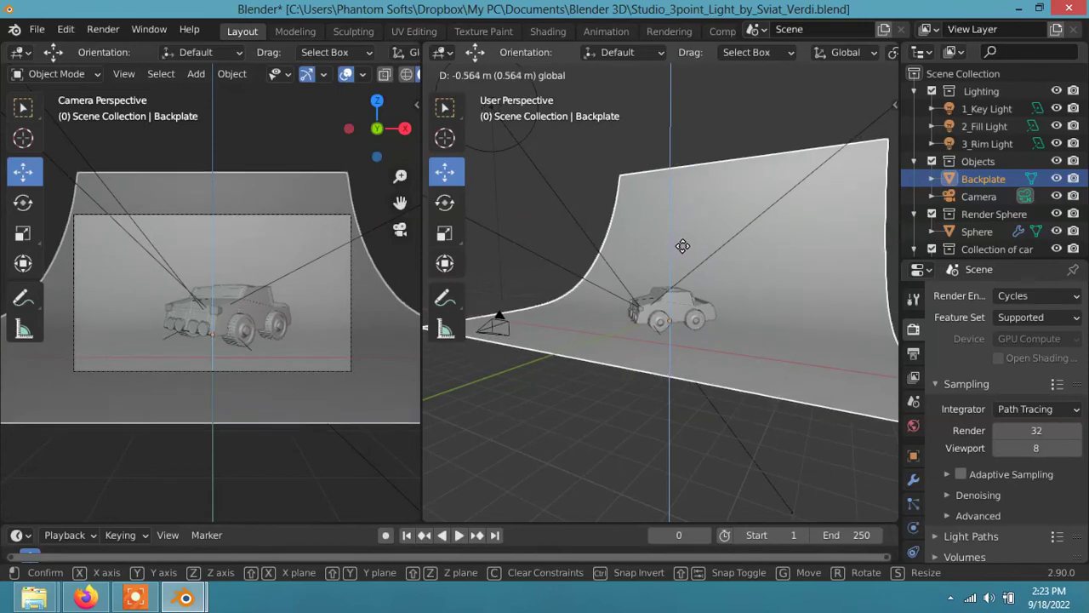
pyautogui.moveTo(683, 246); pyautogui.dragTo(604, 264)
pyautogui.scroll(2, 271, 341)
pyautogui.scroll(1, 271, 341)
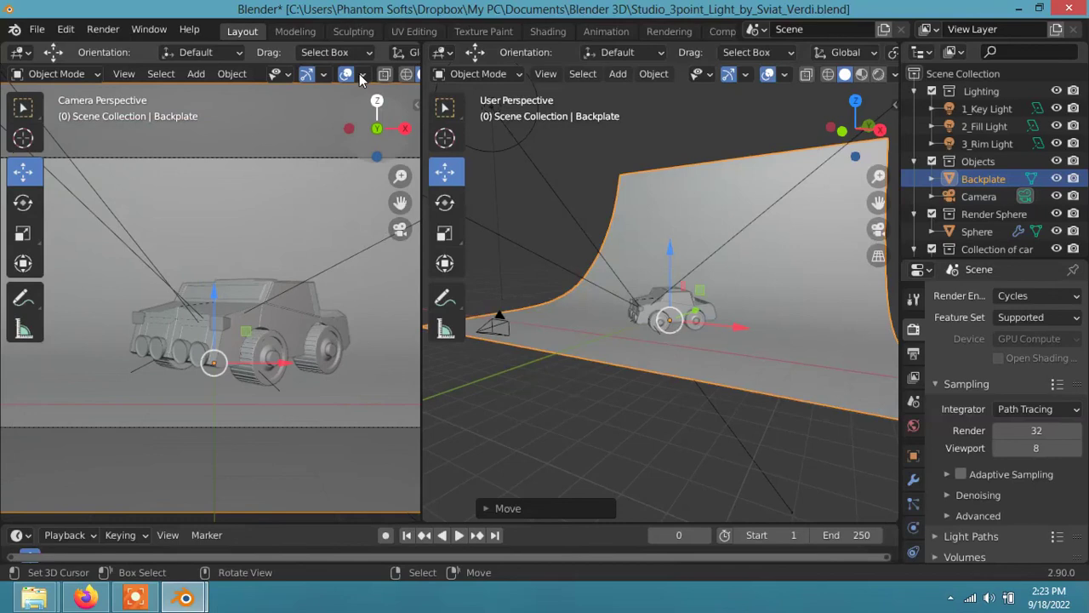
pyautogui.hscroll(2, 360, 73)
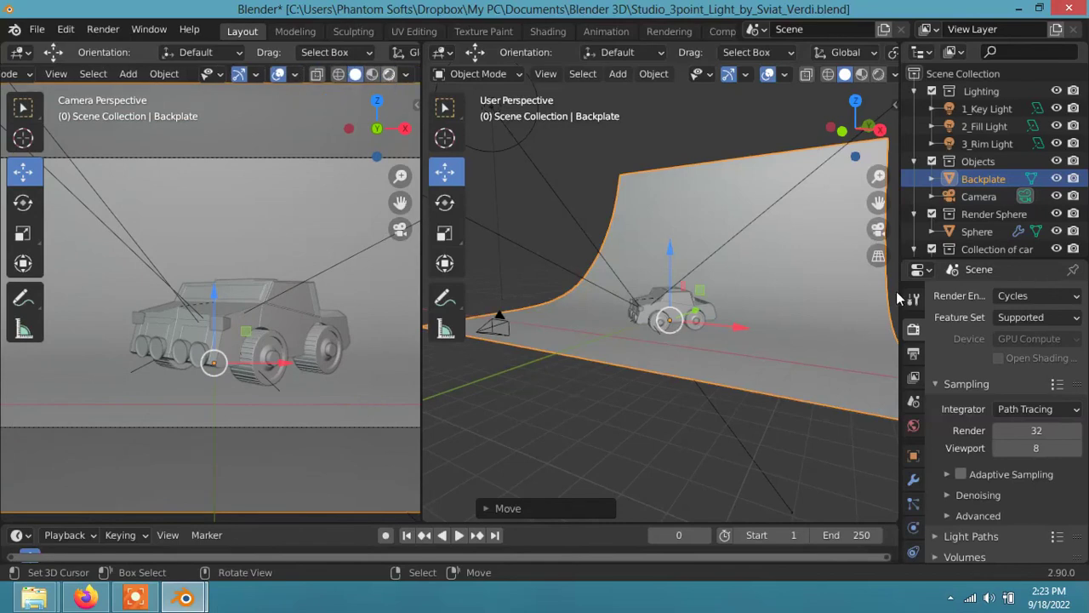
pyautogui.click(388, 73)
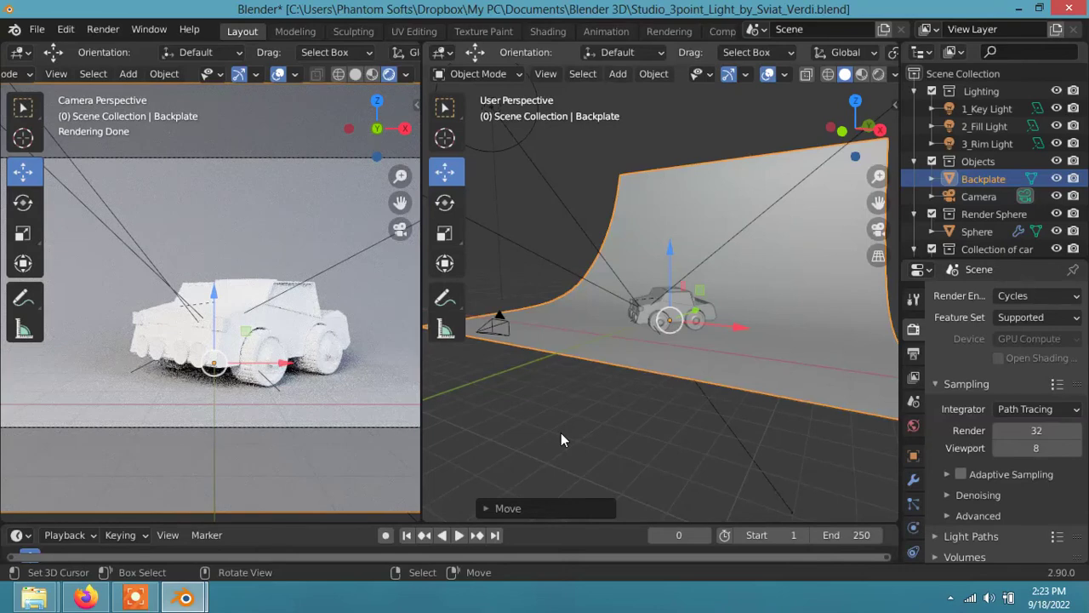
# Zoom out the camera view, widen its pane, and select the 3_Rim Light
pyautogui.scroll(-1, 365, 405)
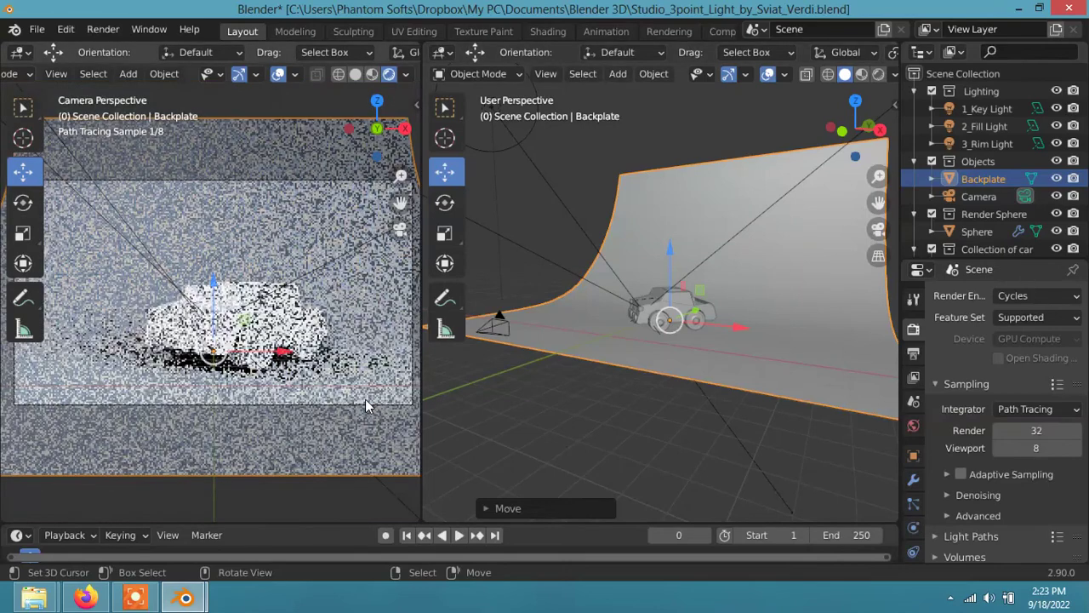
pyautogui.scroll(-1, 365, 399)
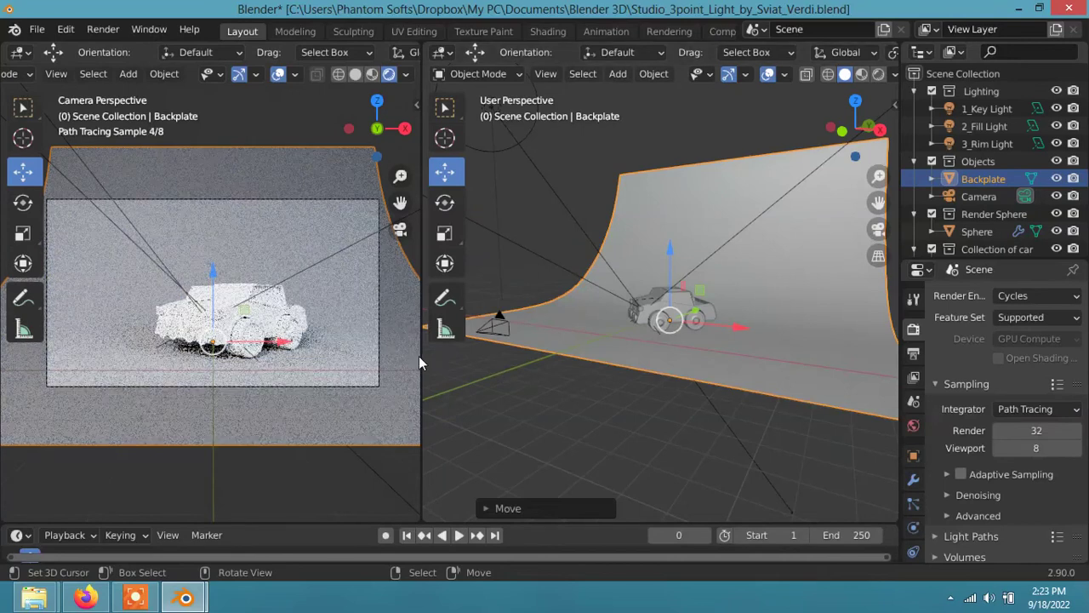
pyautogui.moveTo(420, 357); pyautogui.dragTo(502, 358)
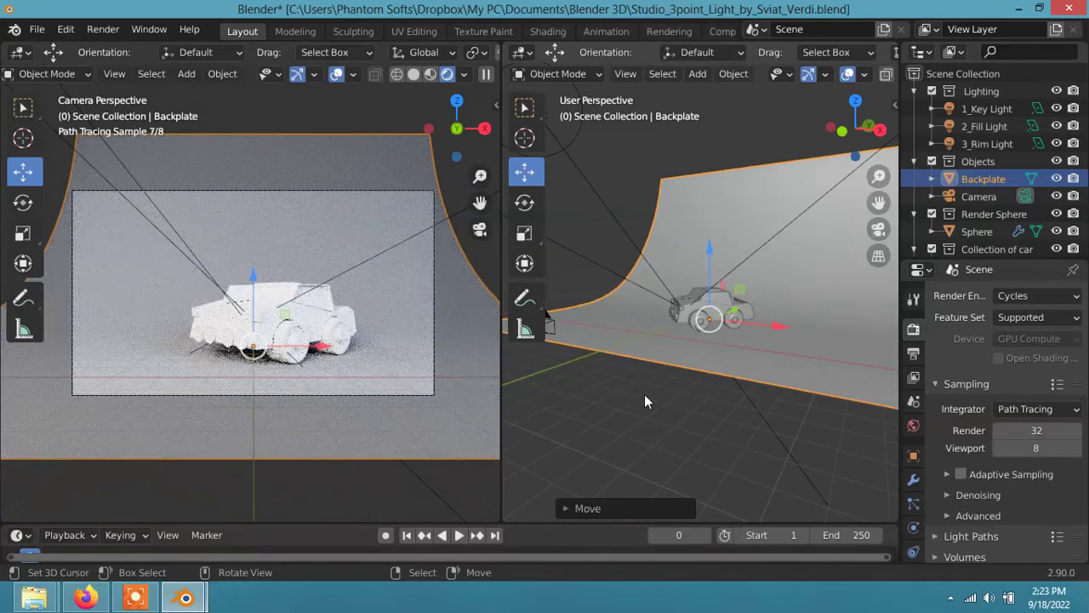
pyautogui.click(576, 165)
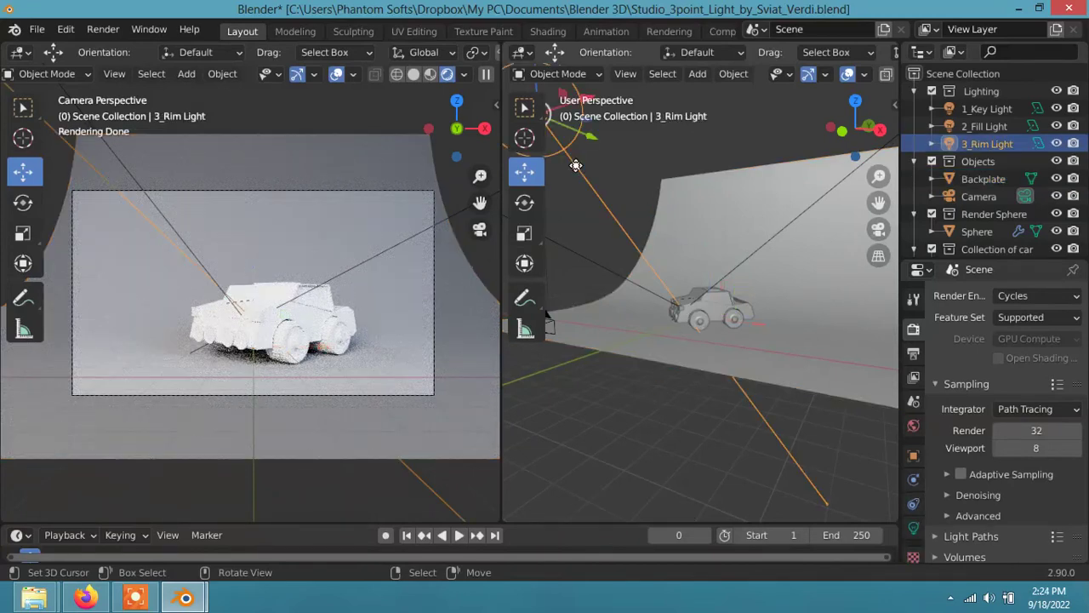
# Set the 3_Rim Light colour to a saturated blue (H 0.616, S 0.481, V 1.000)
pyautogui.click(913, 527)
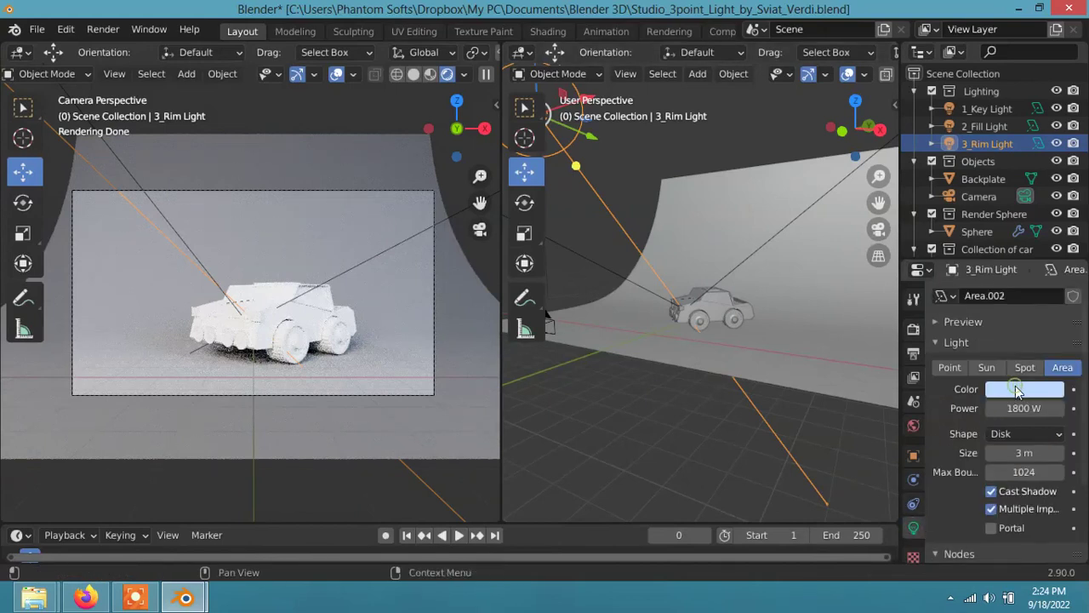
pyautogui.click(1017, 390)
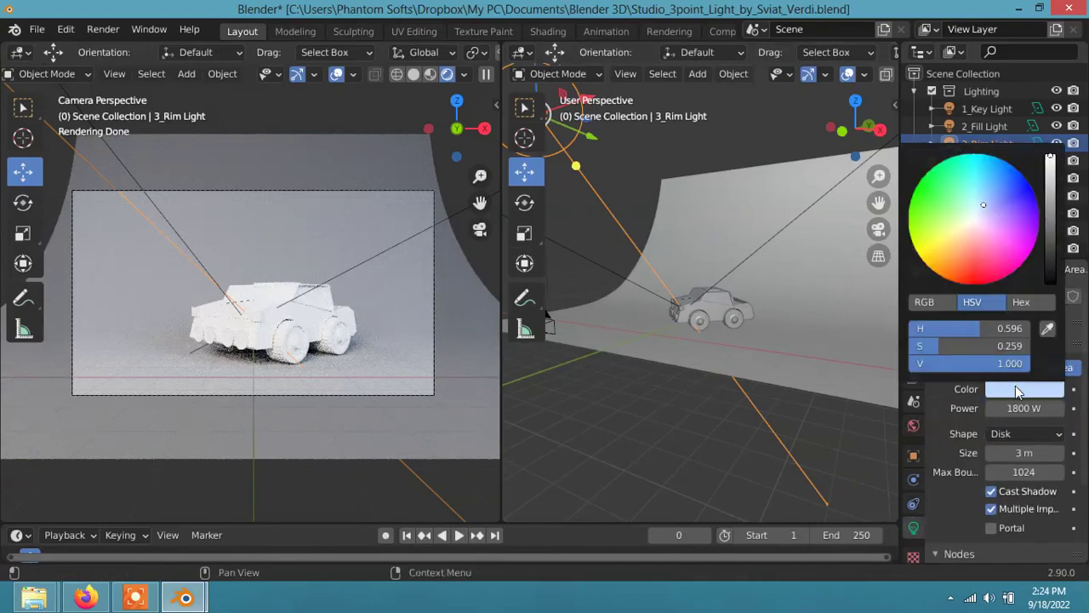
pyautogui.click(991, 205)
pyautogui.click(995, 195)
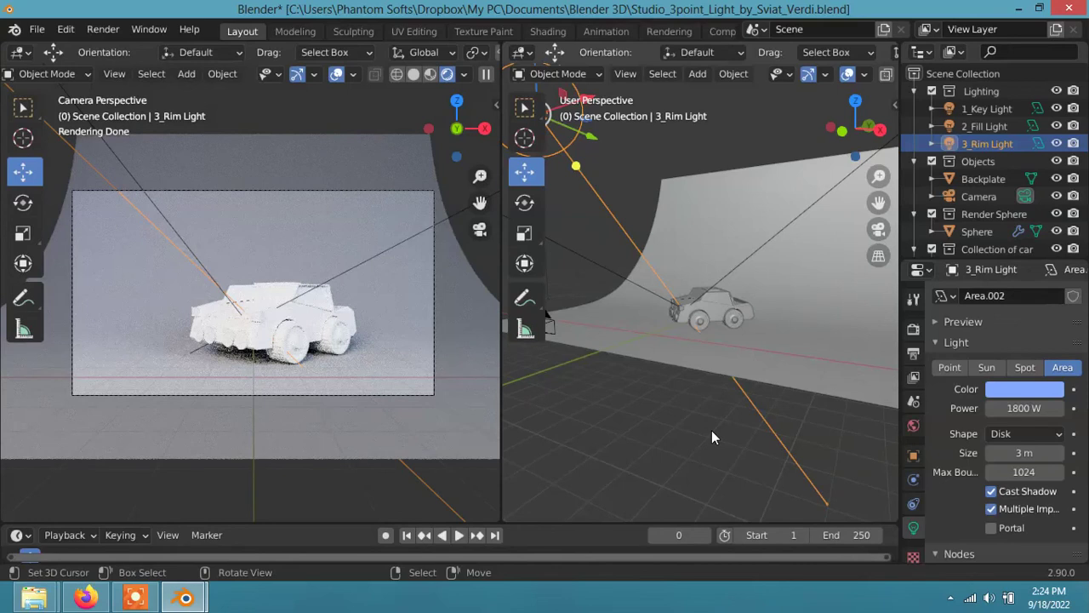
# Select the car body and tint its Material.001 base colour a darker pink
pyautogui.click(687, 302)
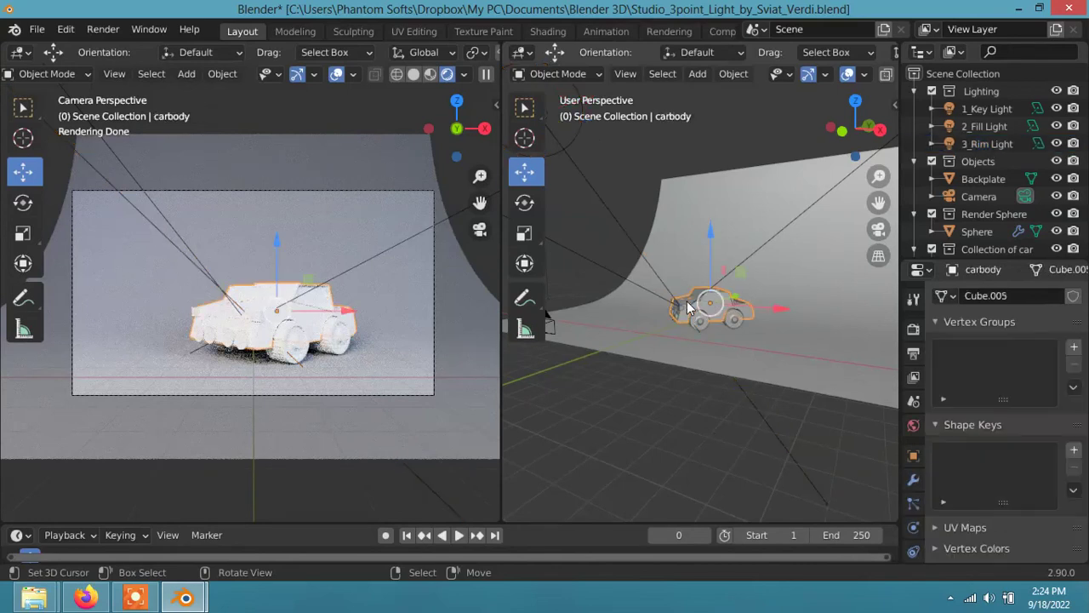
pyautogui.scroll(-3, 918, 464)
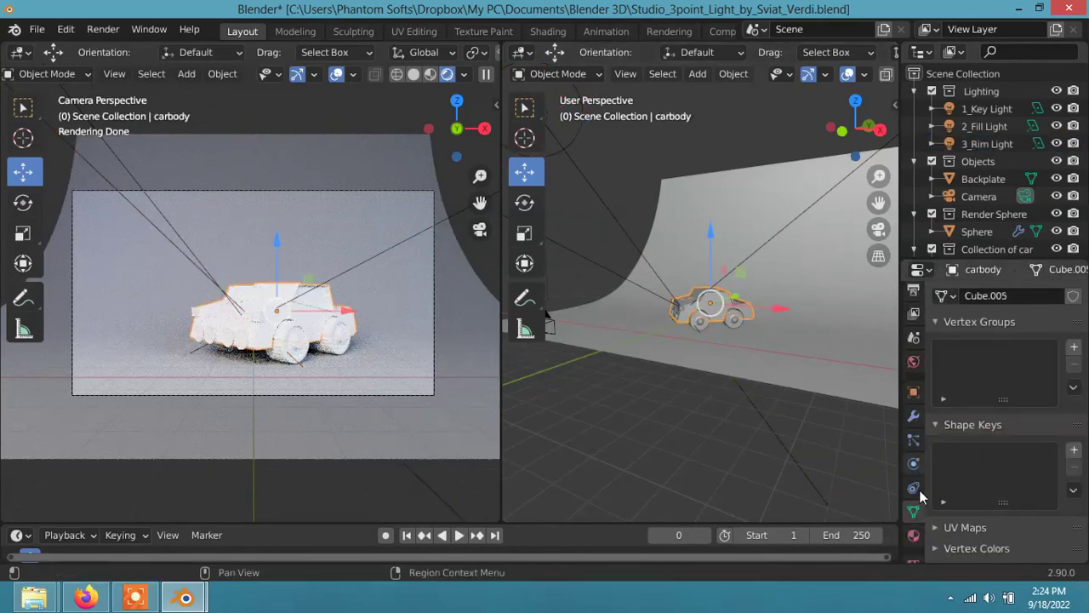
pyautogui.click(914, 535)
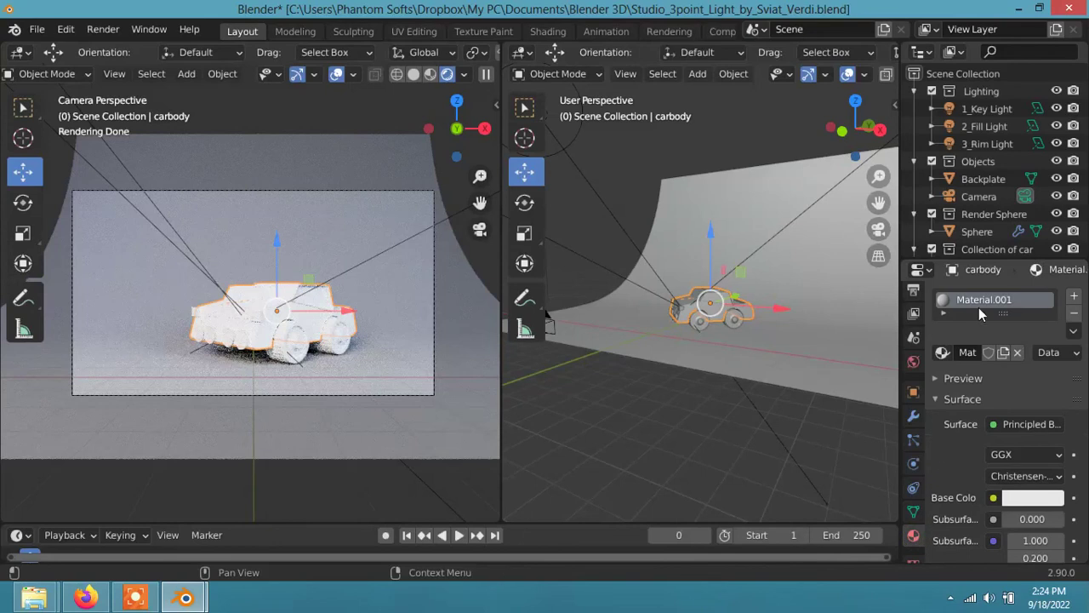
pyautogui.click(1027, 497)
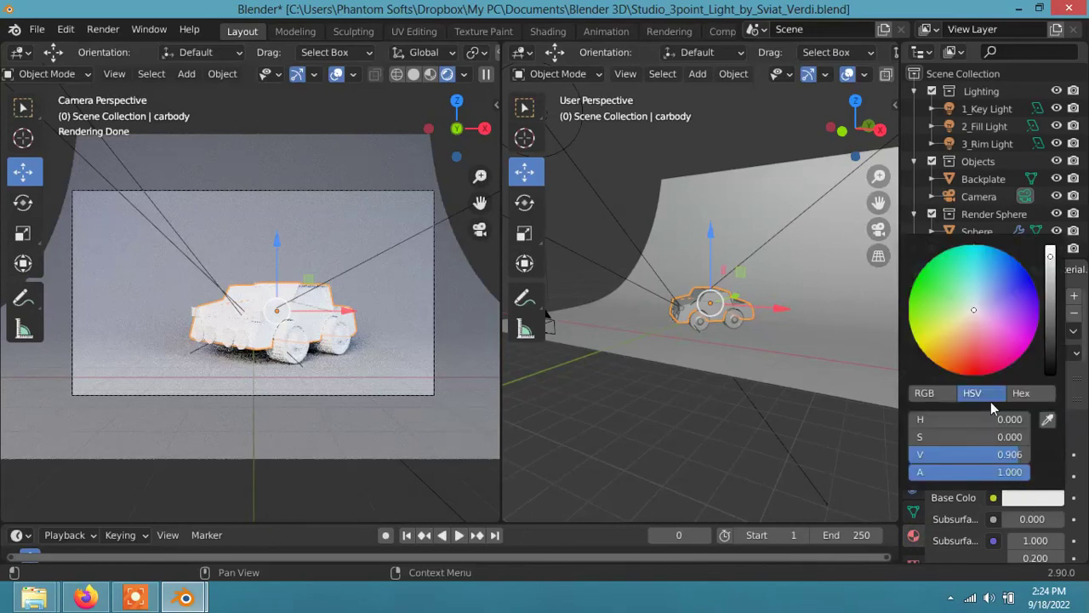
pyautogui.click(972, 313)
pyautogui.moveTo(975, 306); pyautogui.dragTo(975, 319)
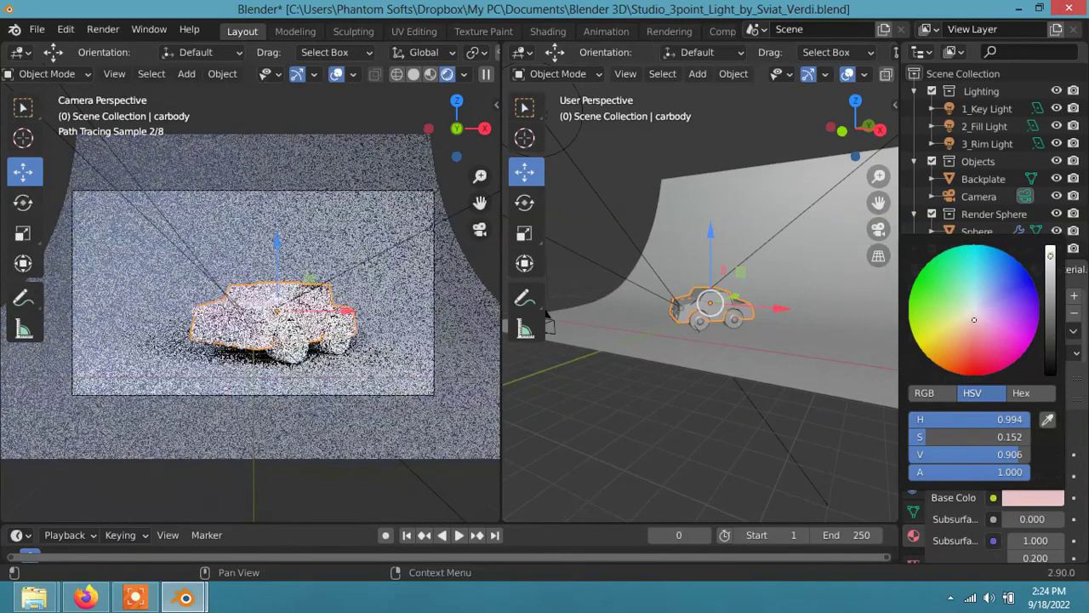
pyautogui.moveTo(1051, 255); pyautogui.dragTo(1052, 290)
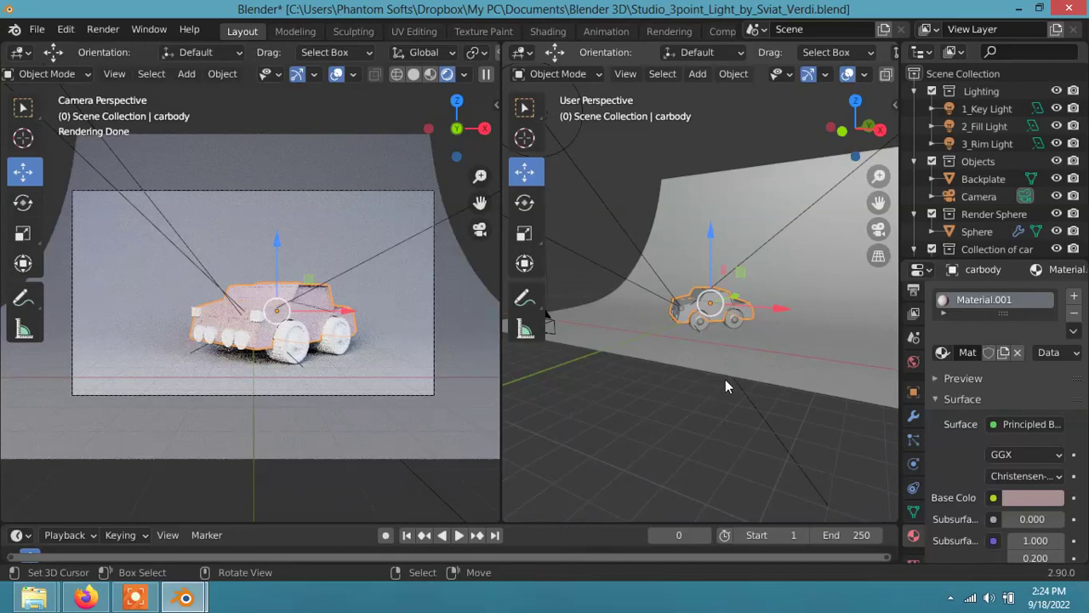
# Undo the pink tint back to white and return the camera pane to Solid shading
pyautogui.press('ctrl')
pyautogui.hotkey('ctrl', 'z')
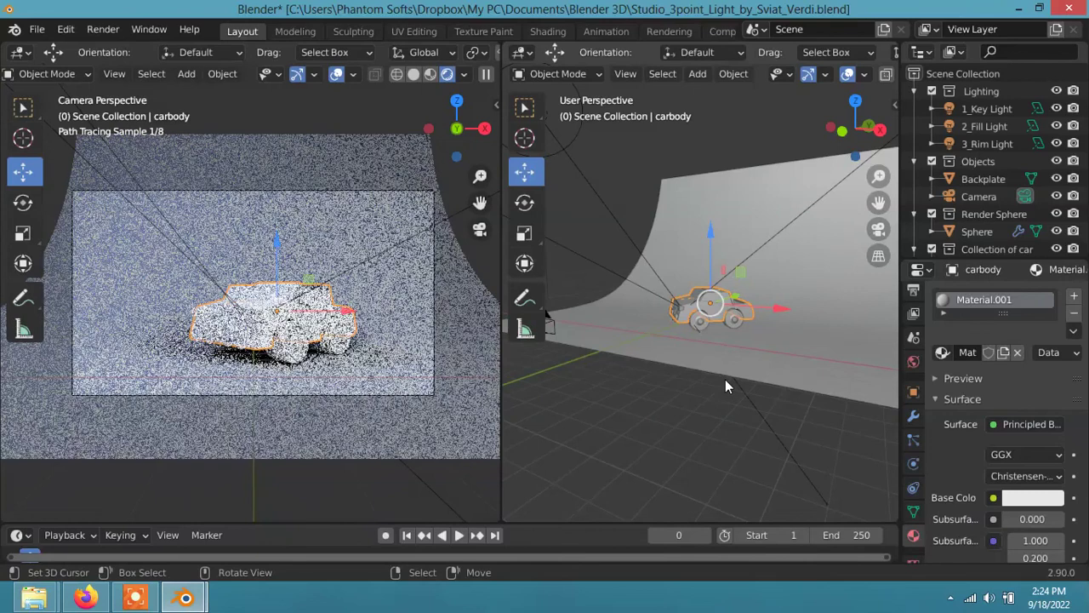
pyautogui.click(414, 74)
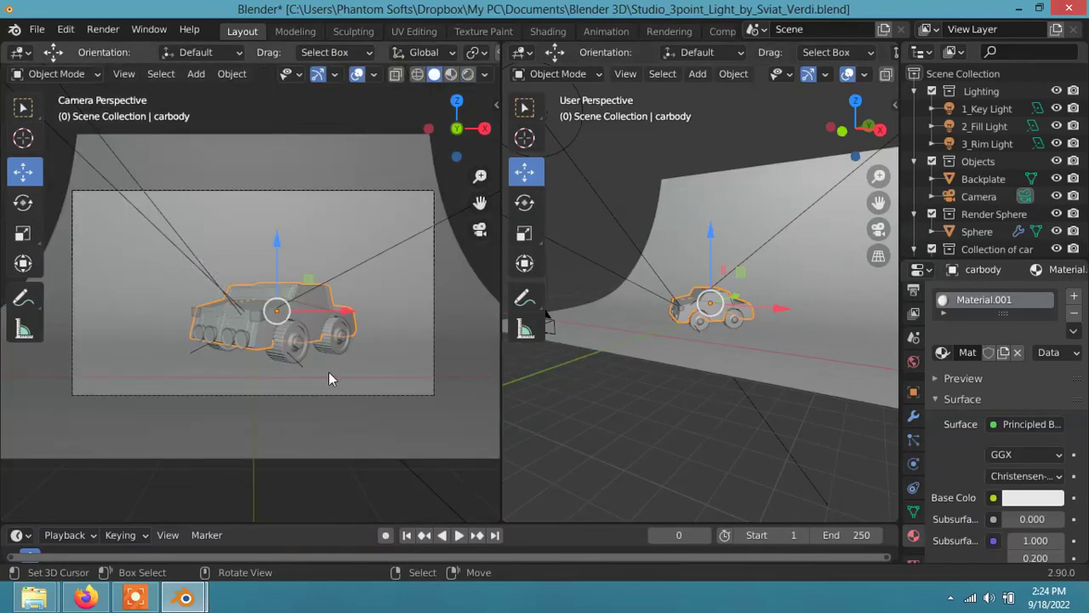
# Render the final image via Render > Render Image and maximize the Blender Render window
pyautogui.click(103, 29)
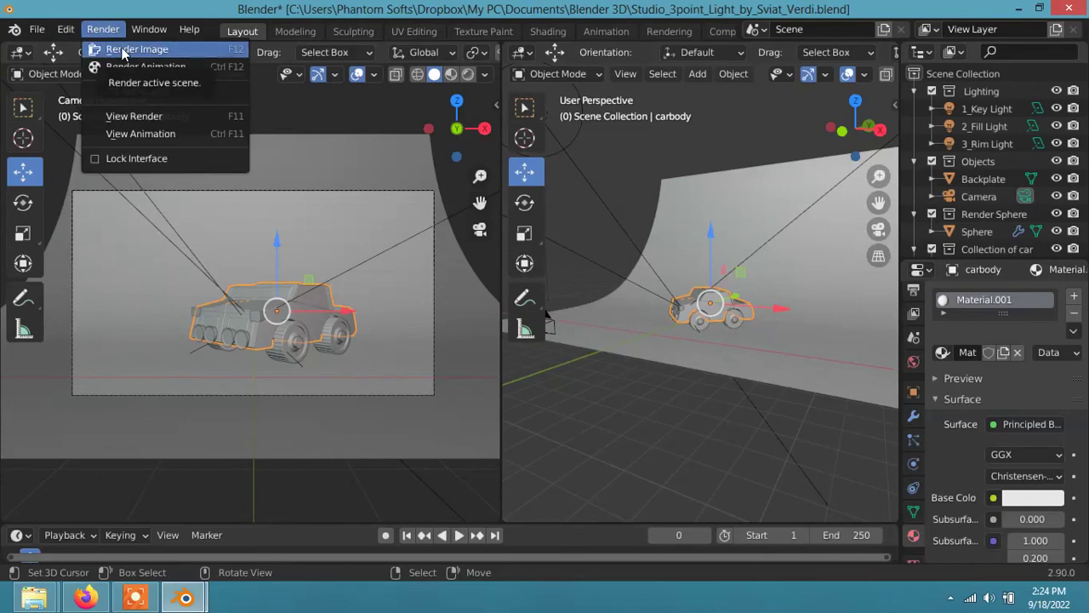
pyautogui.click(124, 51)
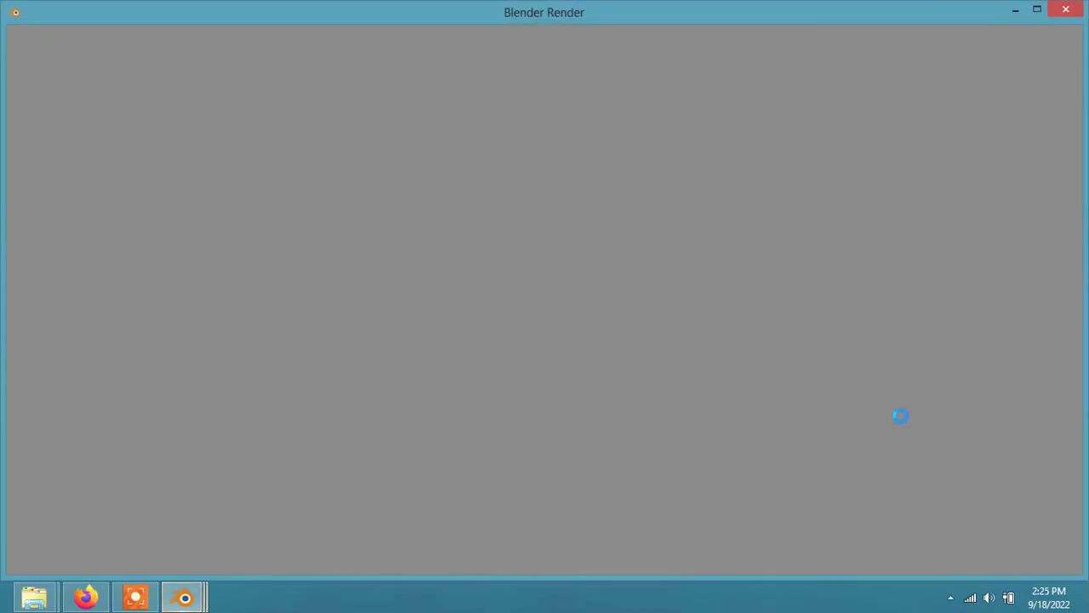
pyautogui.click(1038, 10)
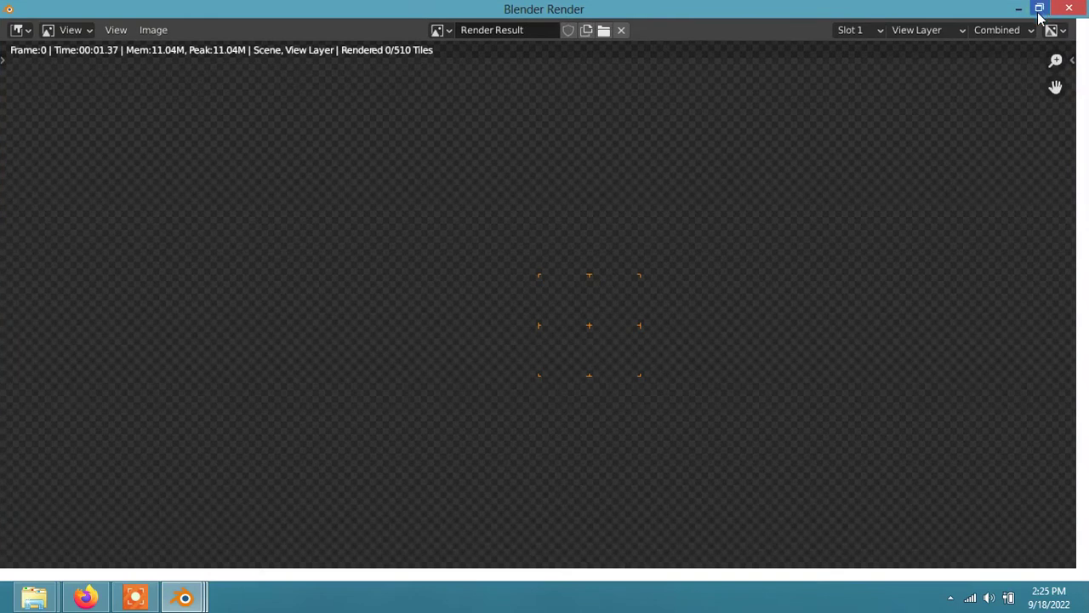